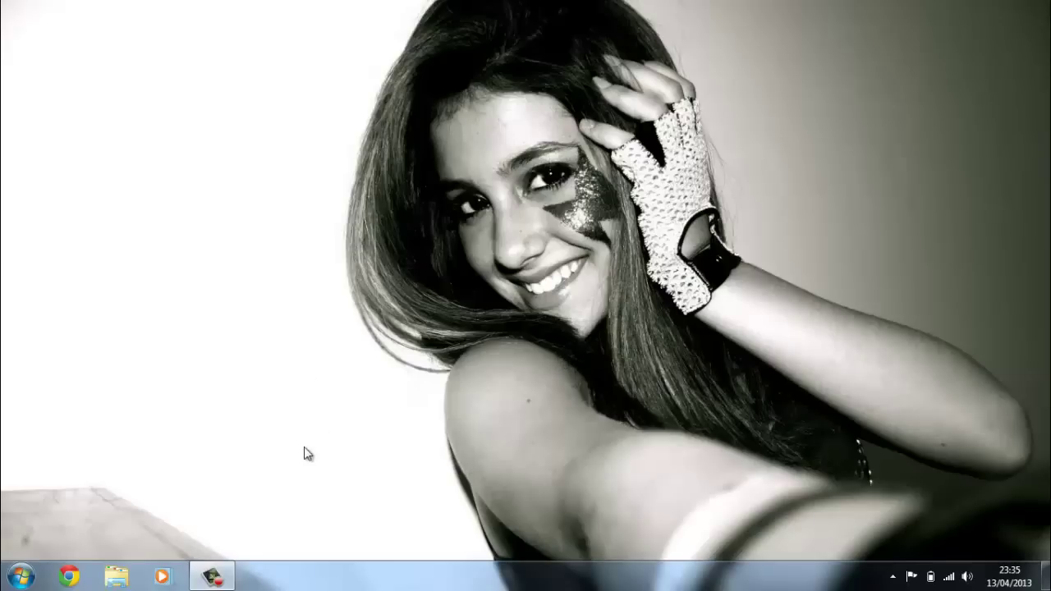
Move the 10 Years (2011) movie from Videos into Documents > Original Movies.
click(116, 577)
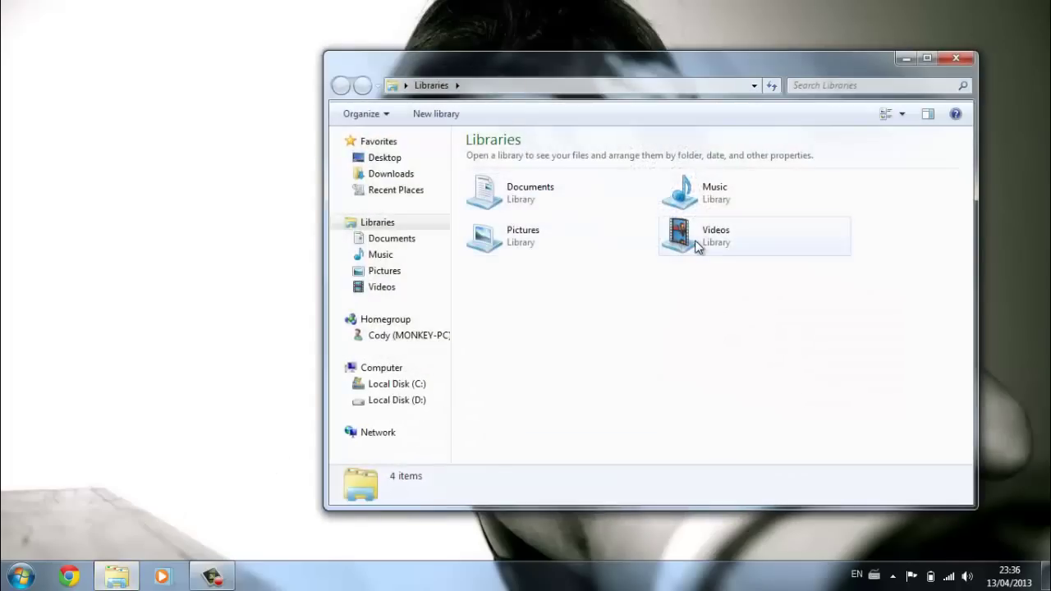
double_click(696, 246)
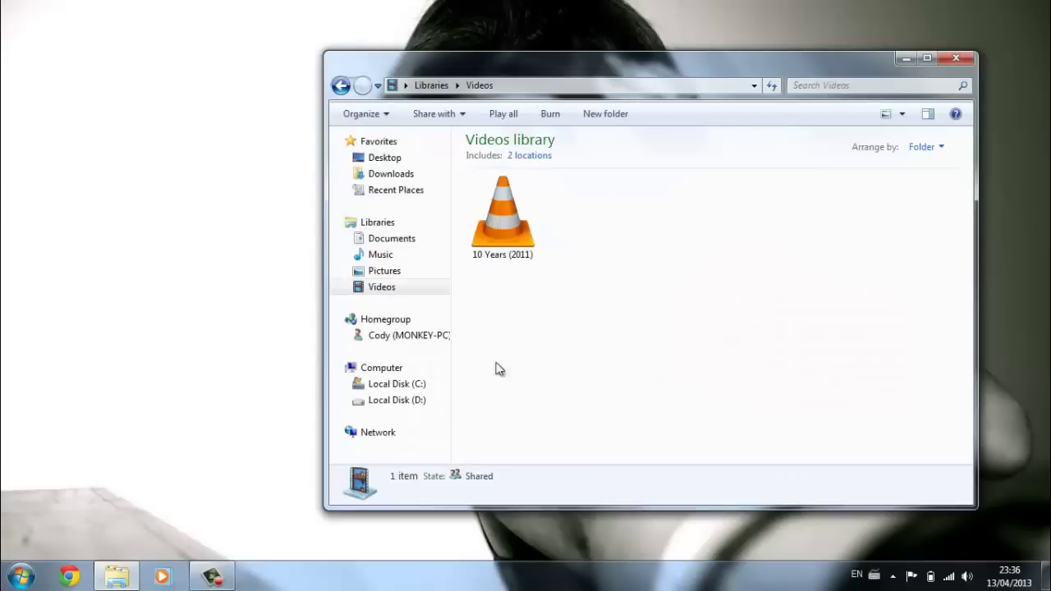
drag(508, 225, 419, 243)
click(415, 239)
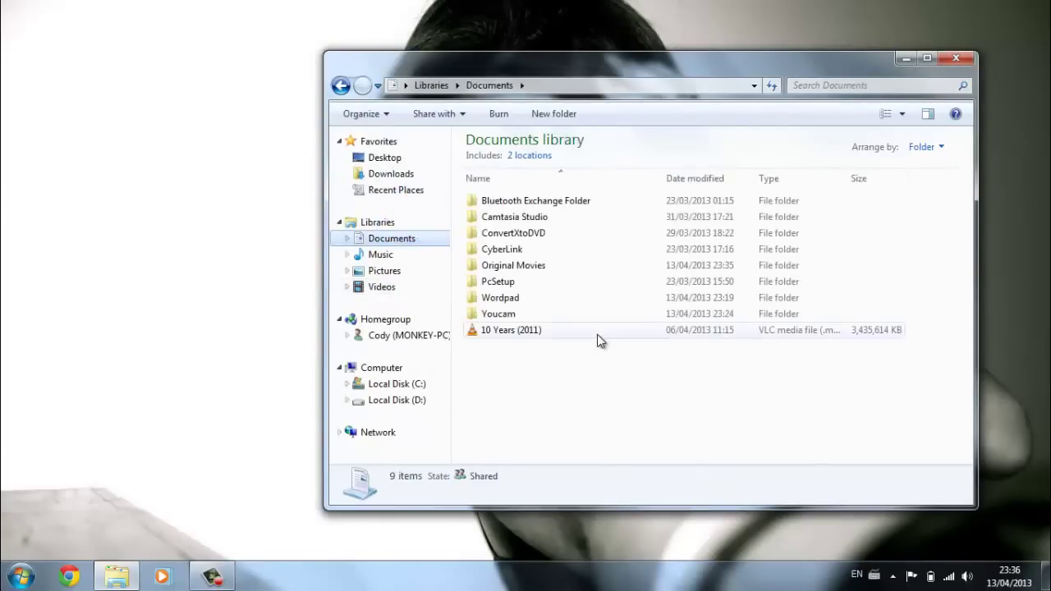
drag(597, 335, 538, 271)
click(551, 336)
double_click(538, 268)
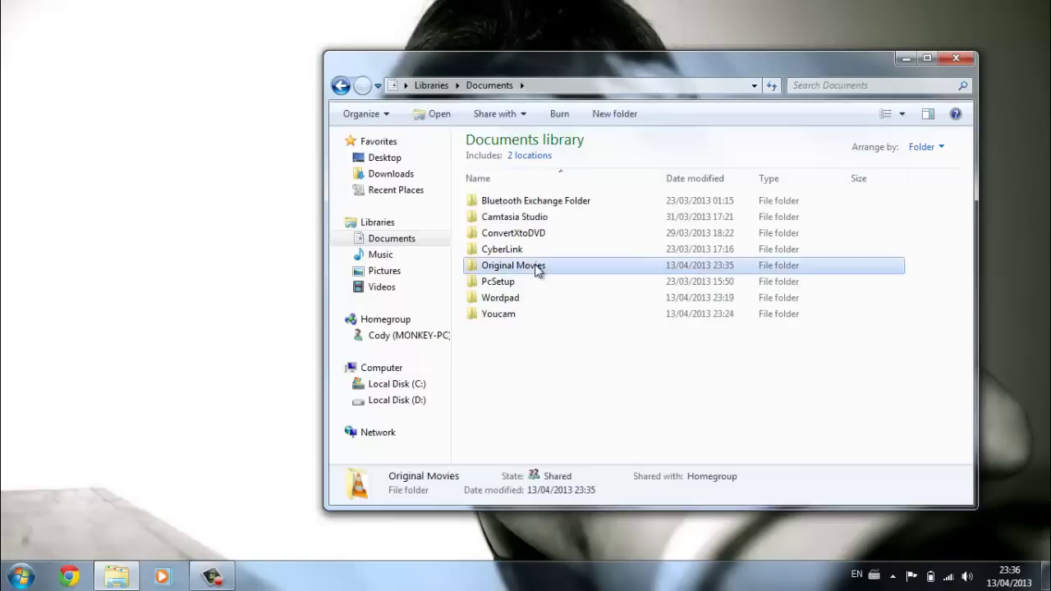
Create a shortcut to the 10 Years (2011) movie and move it into the Videos library.
click(512, 206)
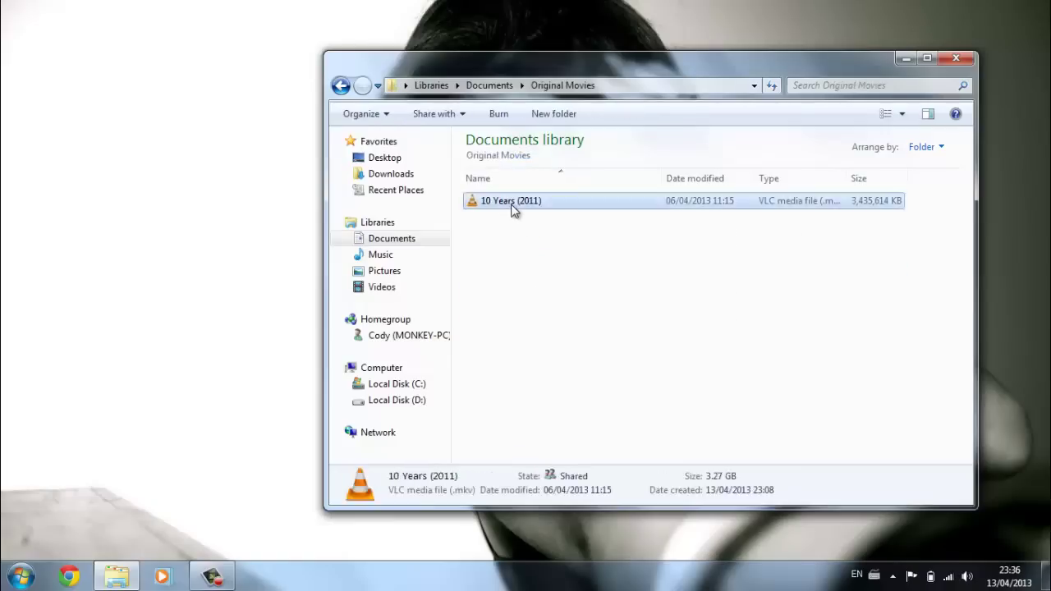
right_click(511, 206)
mouse_move(562, 348)
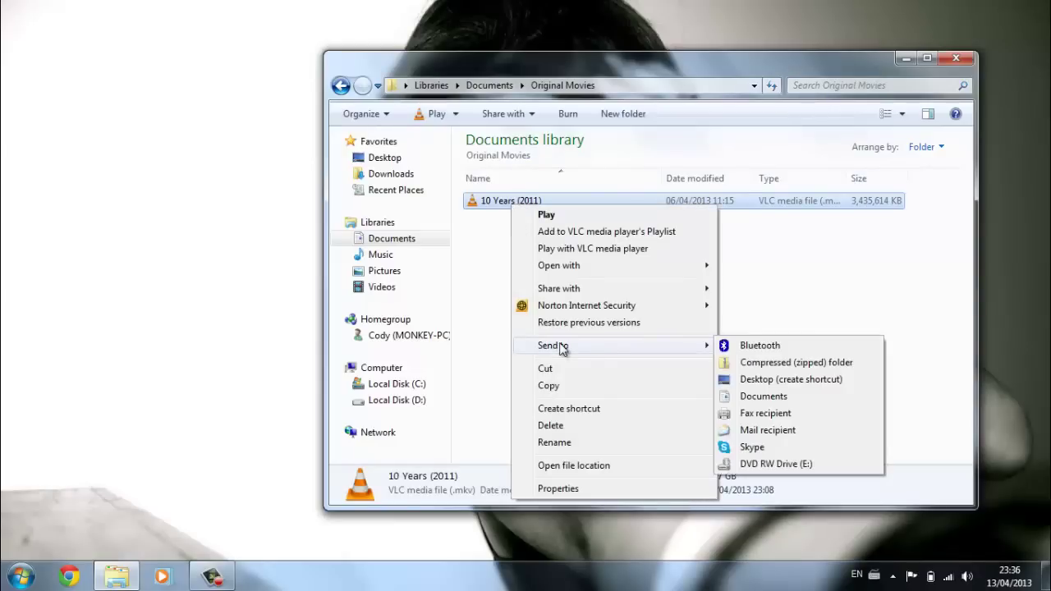
click(575, 408)
drag(534, 200, 398, 294)
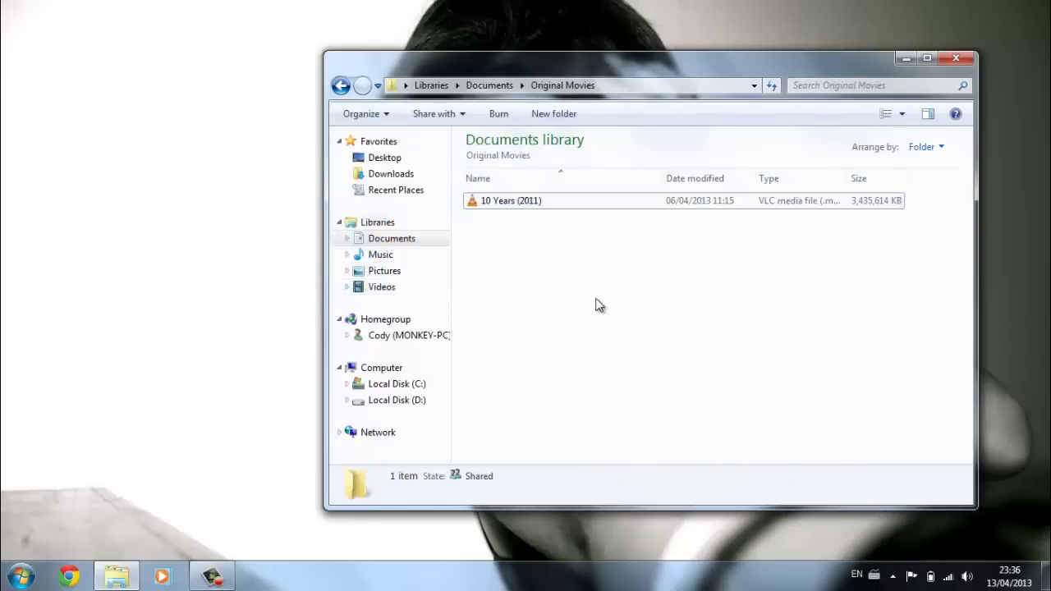
Search Google in Chrome for '10 years bluray dvd cover'.
click(956, 59)
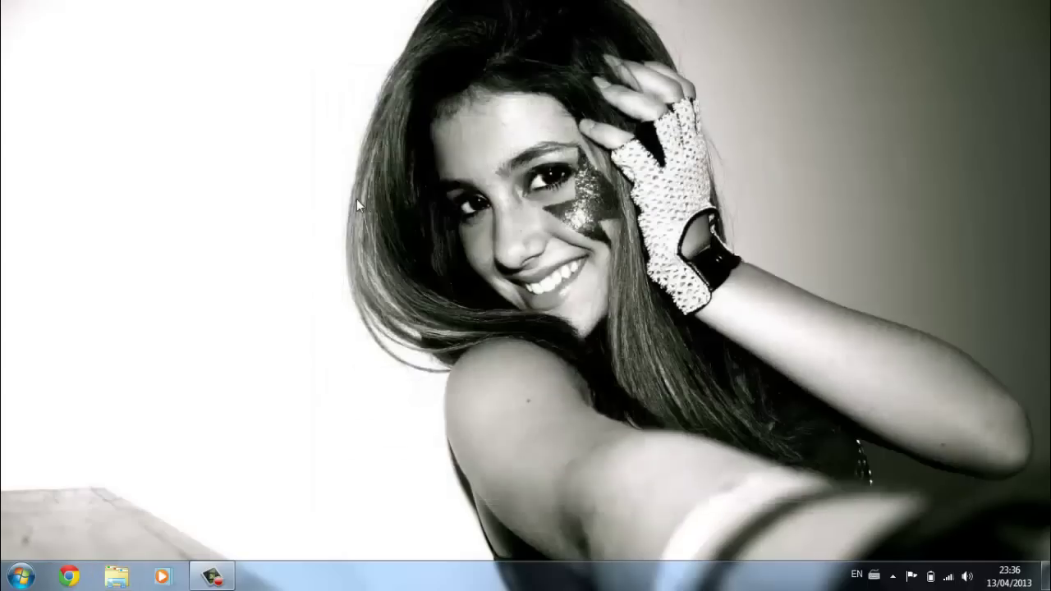
click(69, 576)
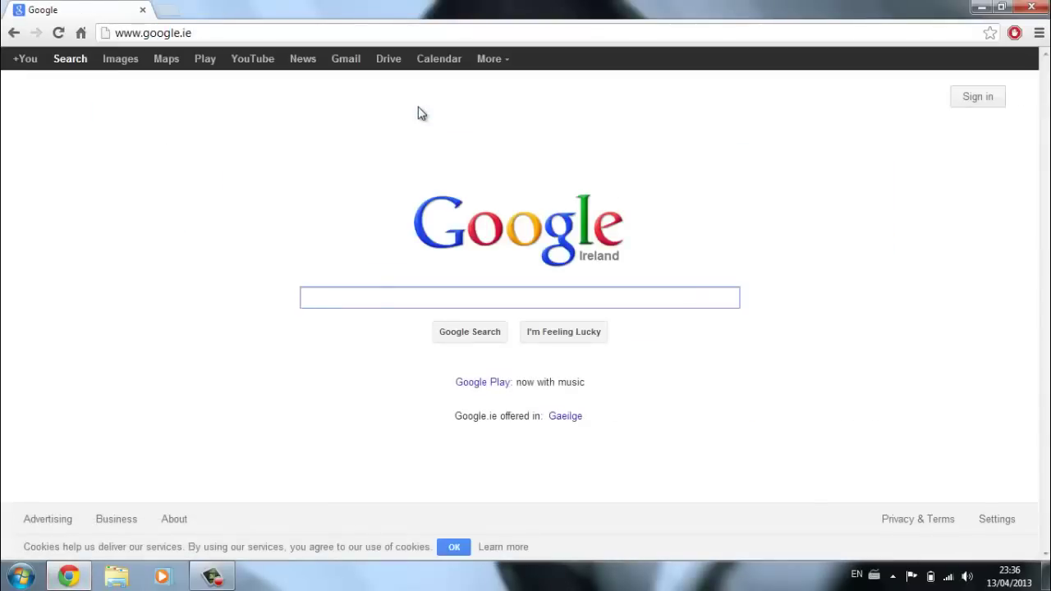
text(10)
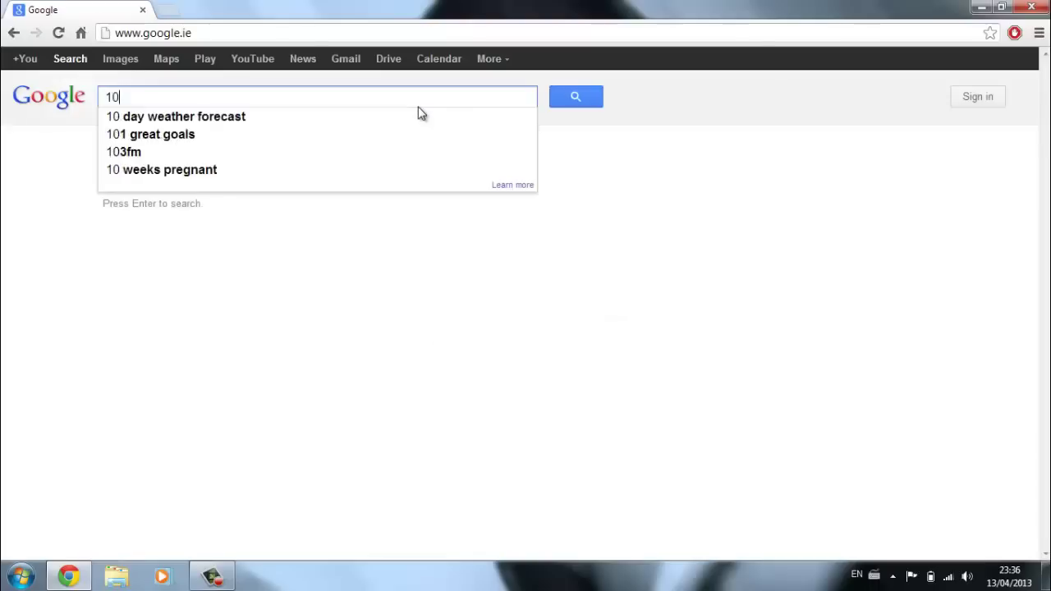
text( ye)
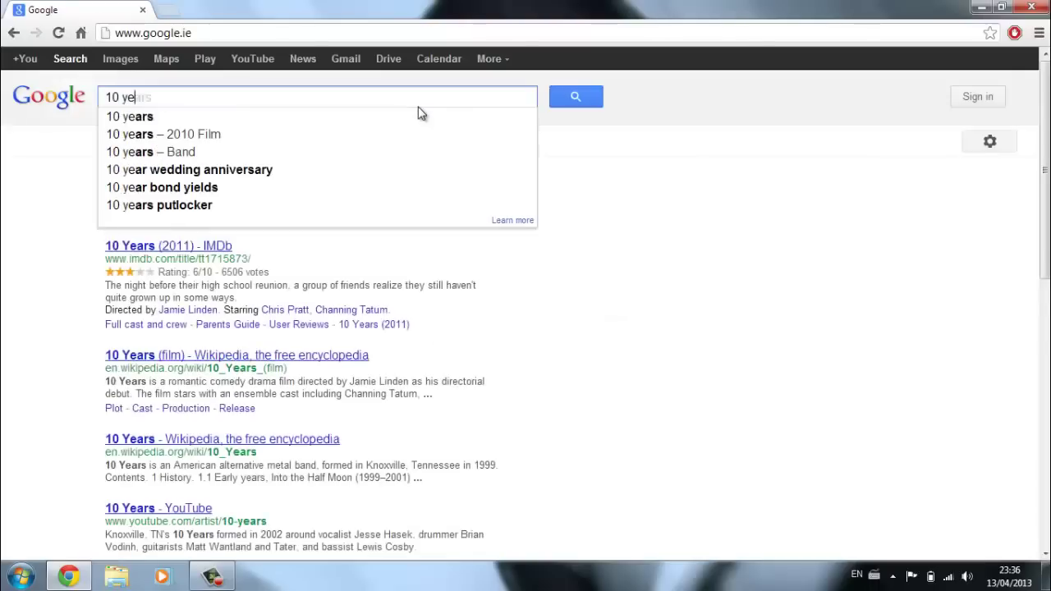
text(ara)
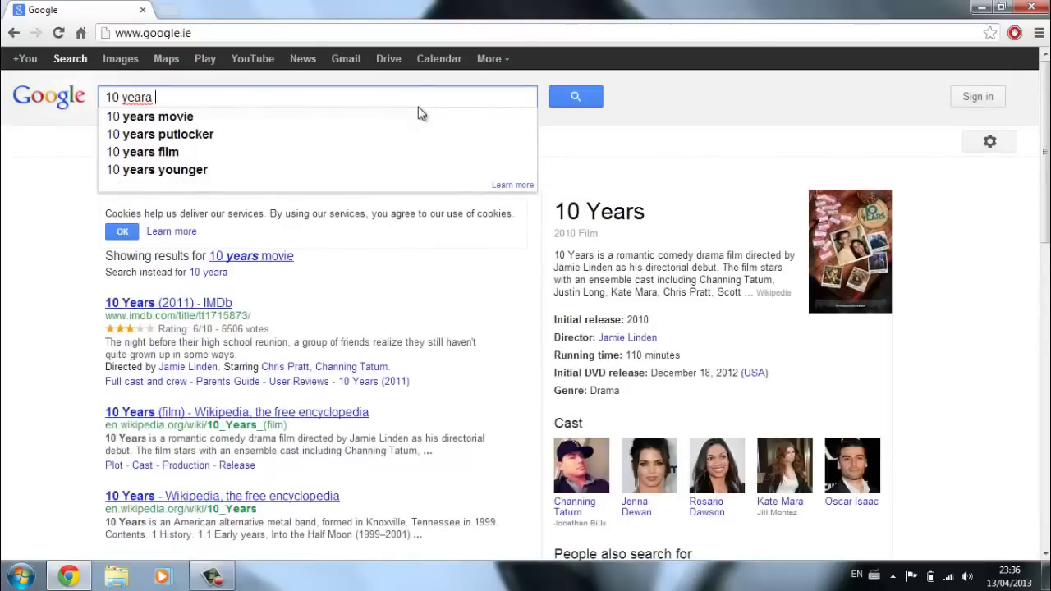
key(BackSpace)
key(BackSpace)
text(s blu)
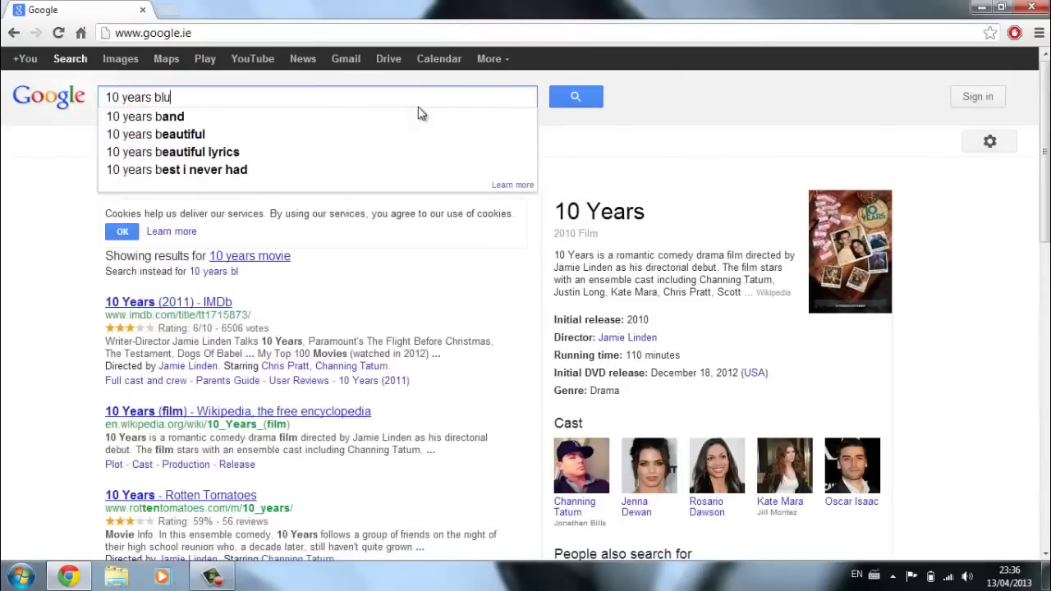
text(ray dvd cove)
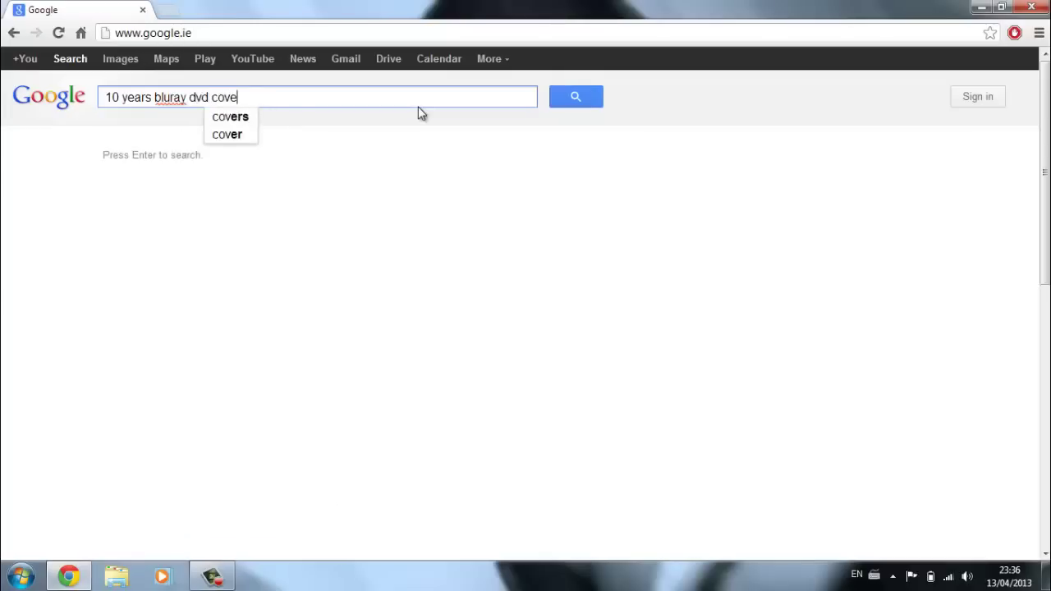
text(r)
key(Return)
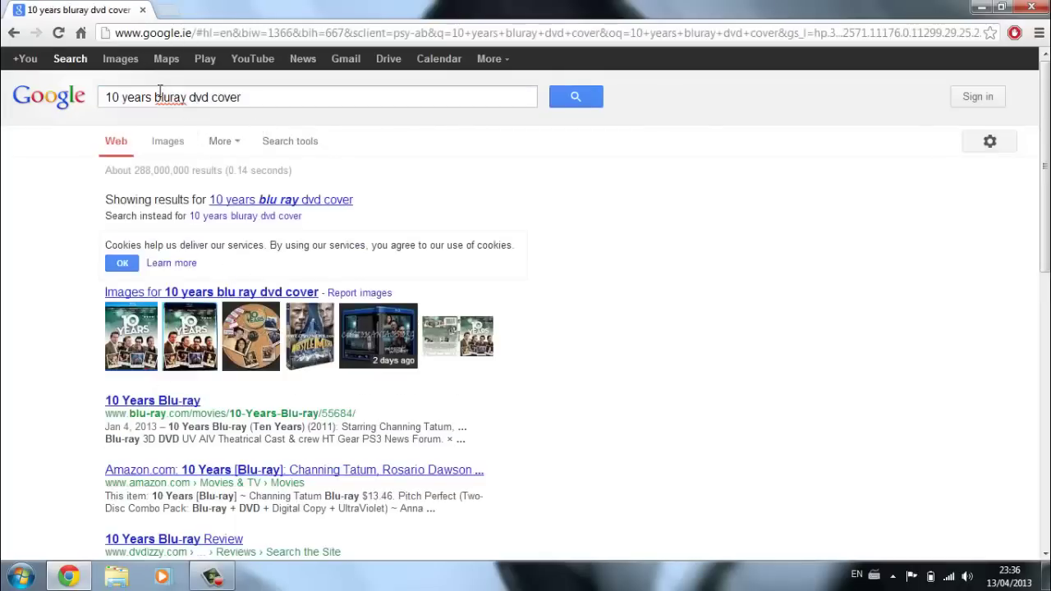
Save a 10 Years Blu-ray cover from the image results into Downloads.
click(120, 58)
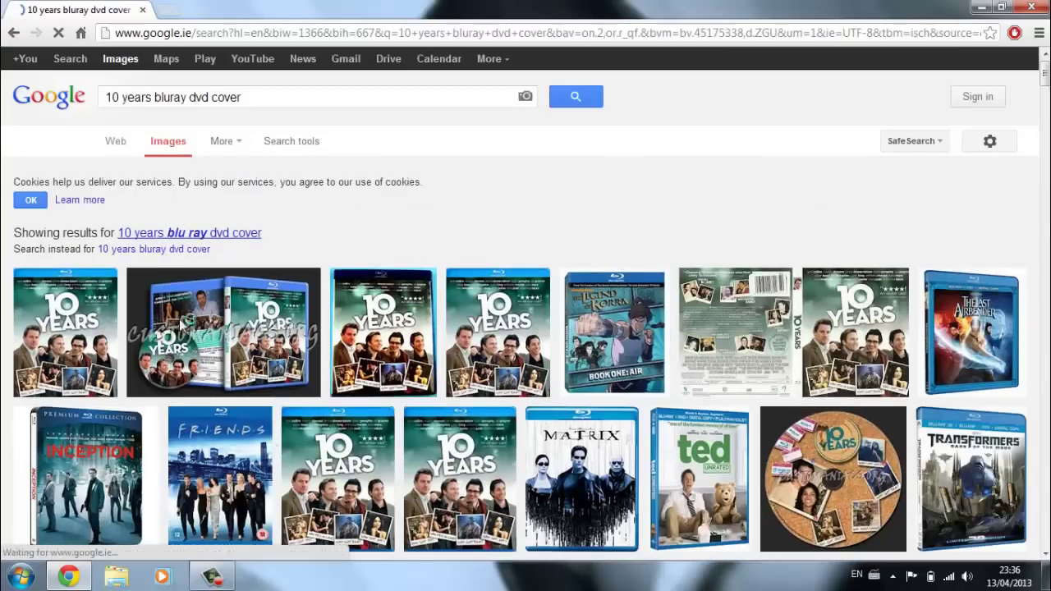
click(483, 316)
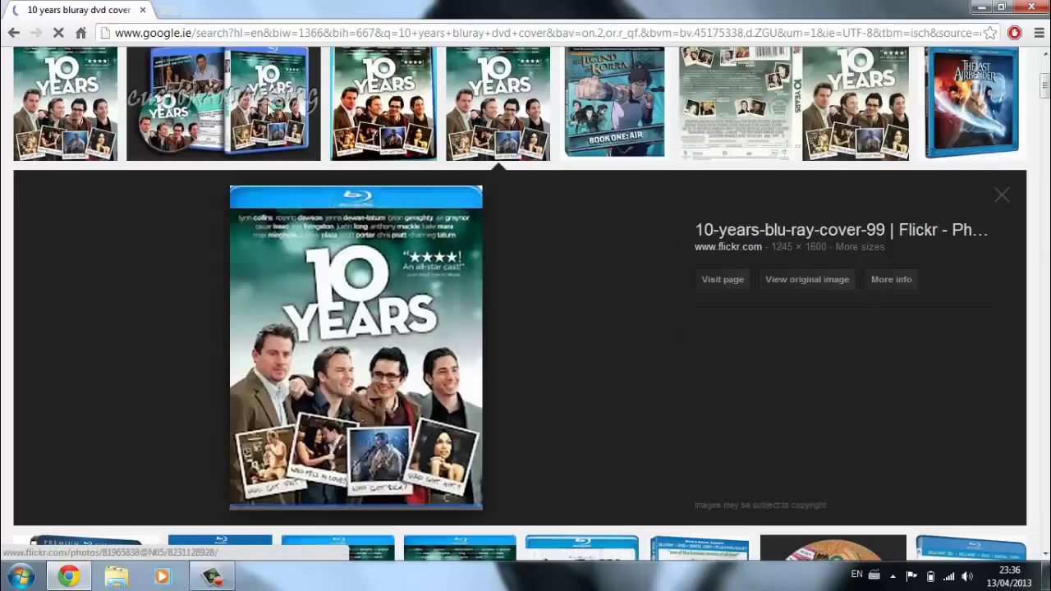
right_click(287, 264)
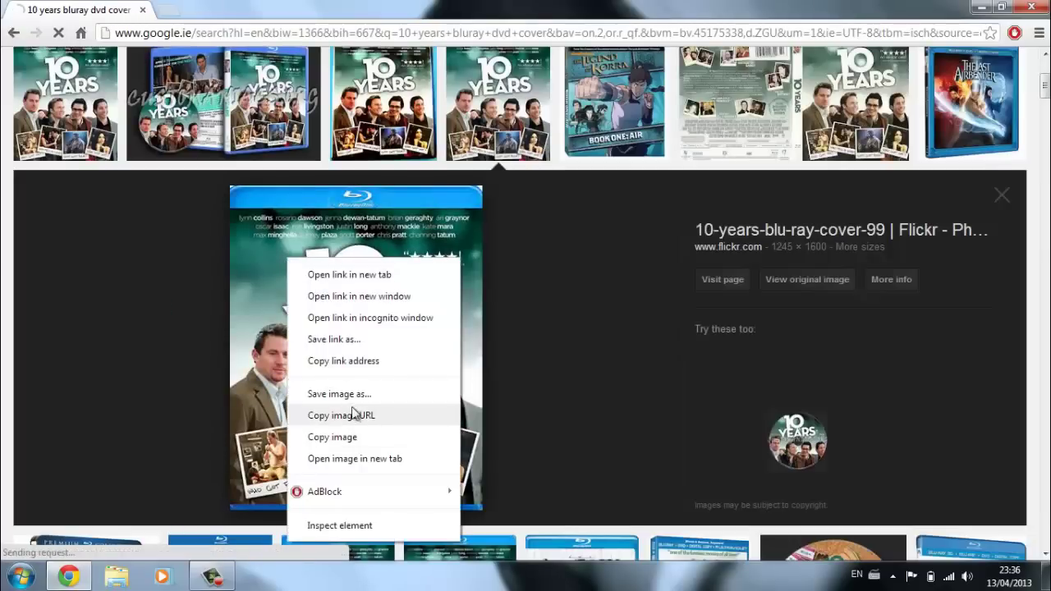
click(377, 411)
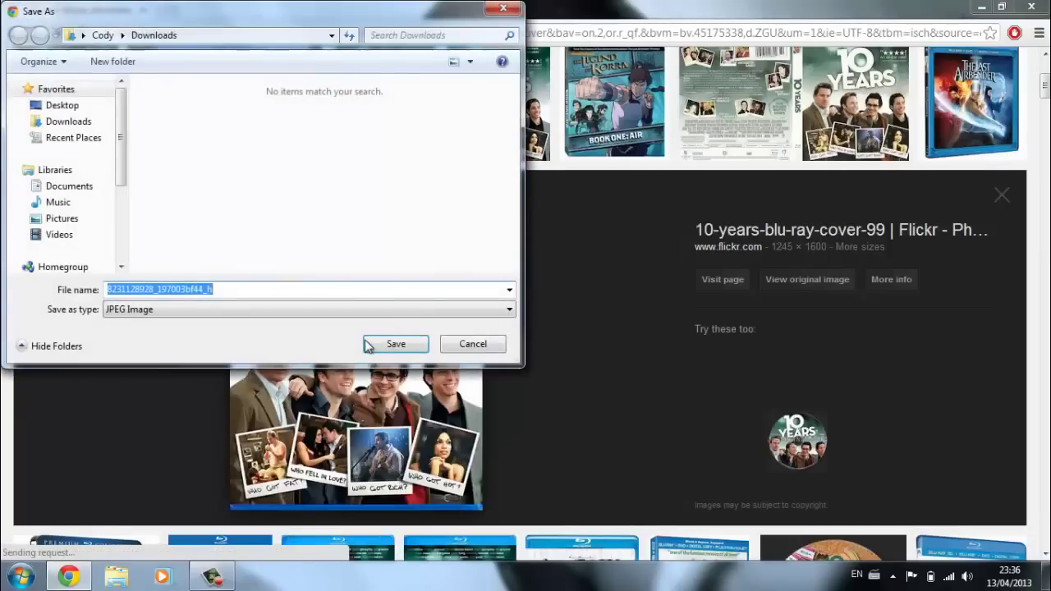
click(397, 343)
Go to the iConvert Icons online converter and load the downloaded cover image.
click(168, 10)
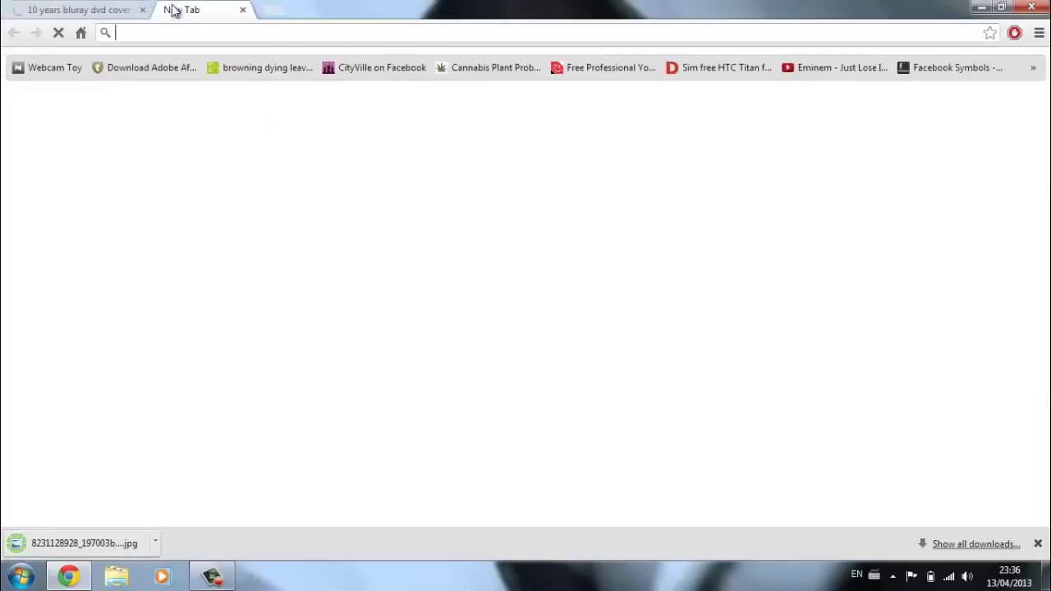
text(icob)
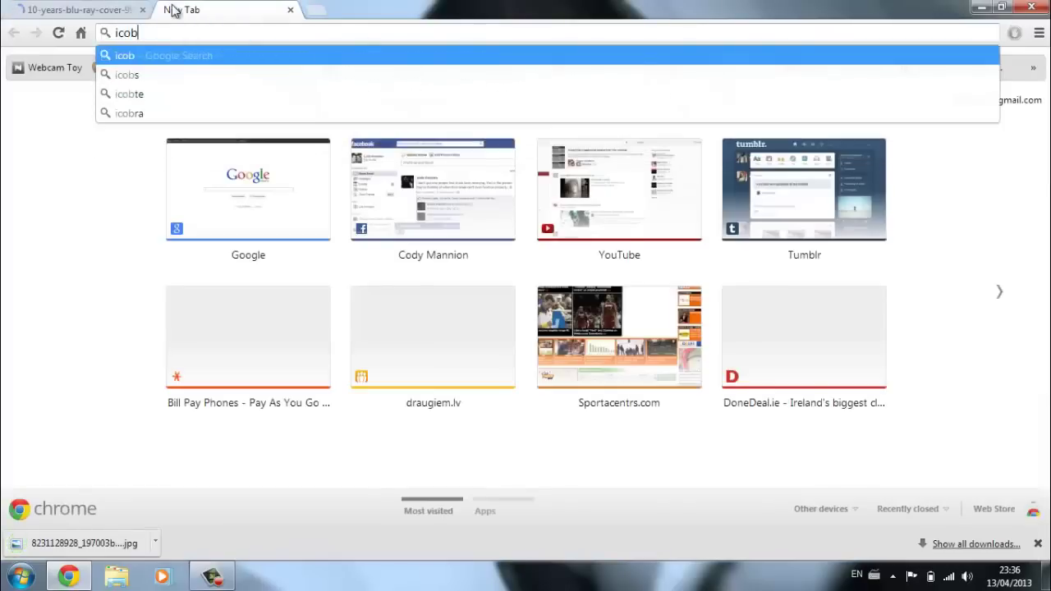
key(BackSpace)
text(nverticons.com)
key(Return)
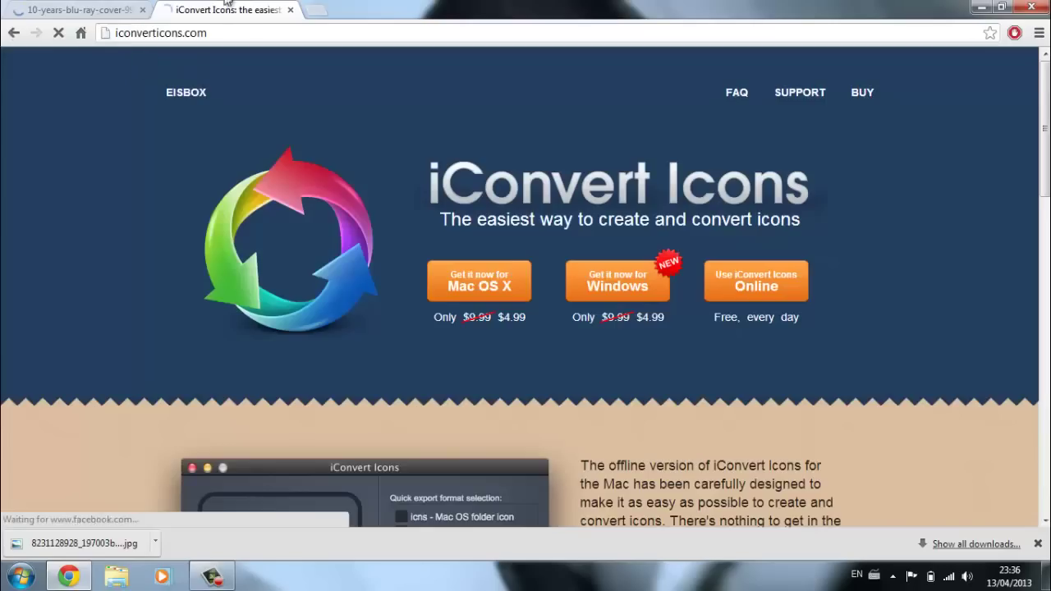
click(756, 285)
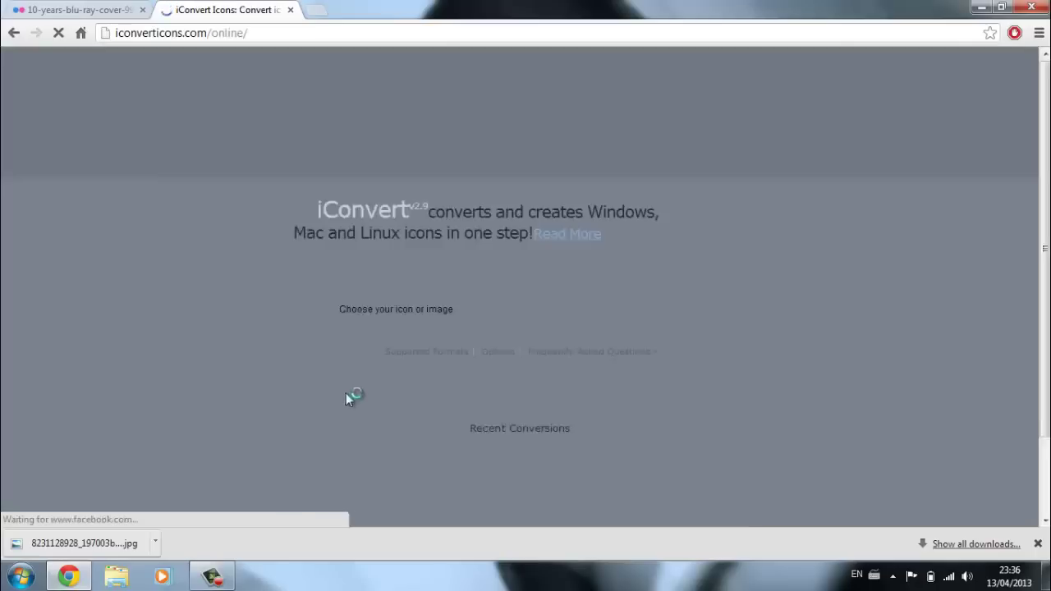
click(560, 342)
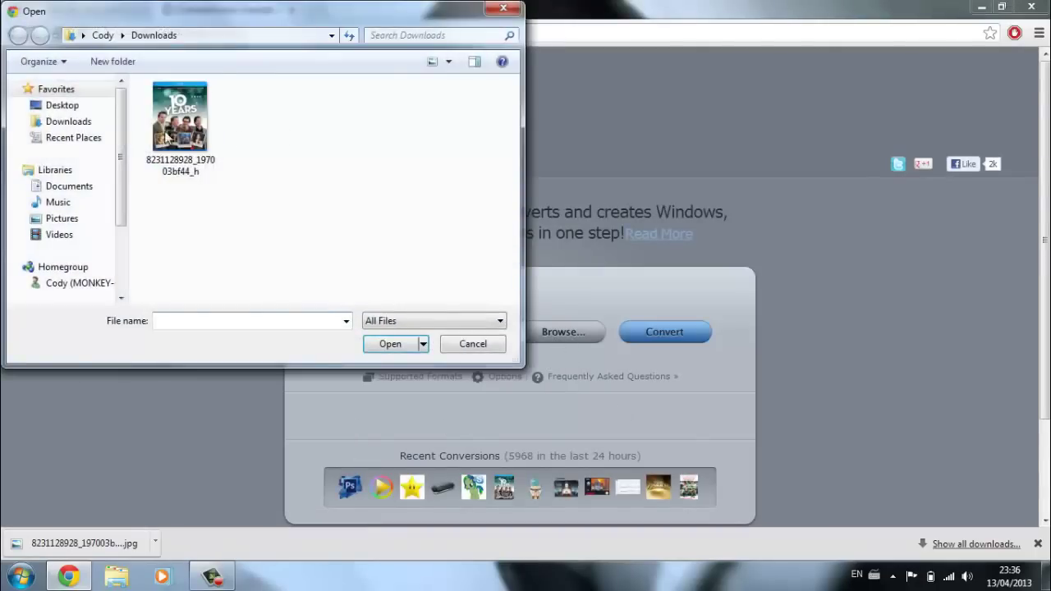
double_click(168, 138)
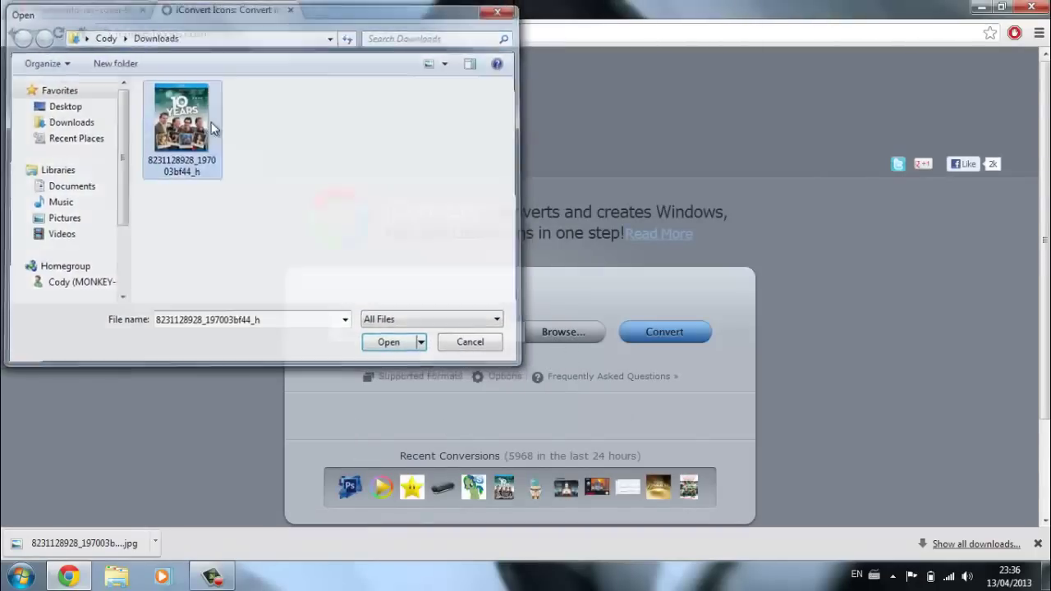
Convert the cover and download its Windows .ico version.
click(685, 340)
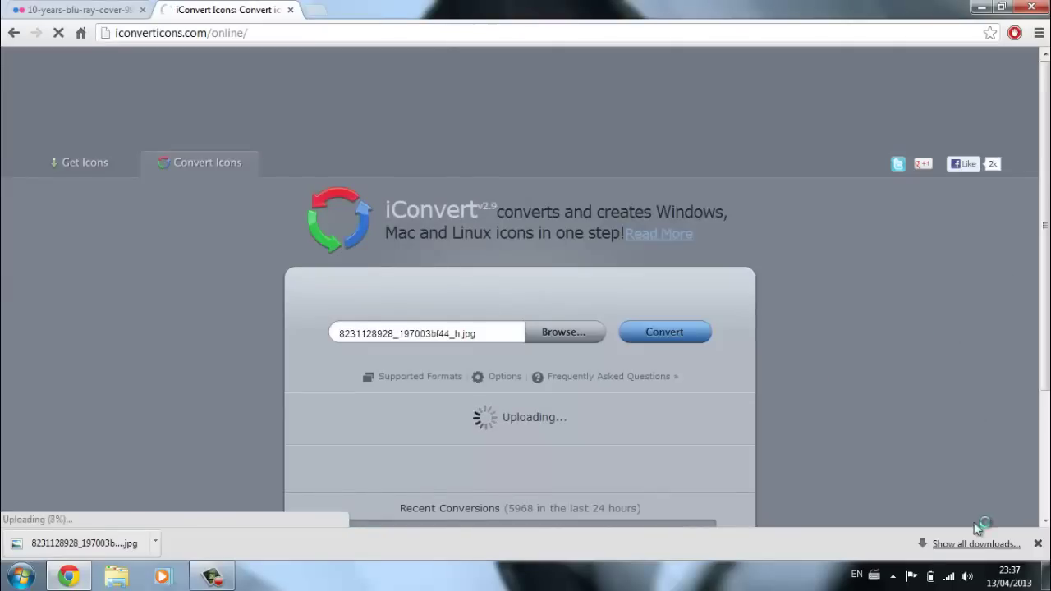
click(1038, 543)
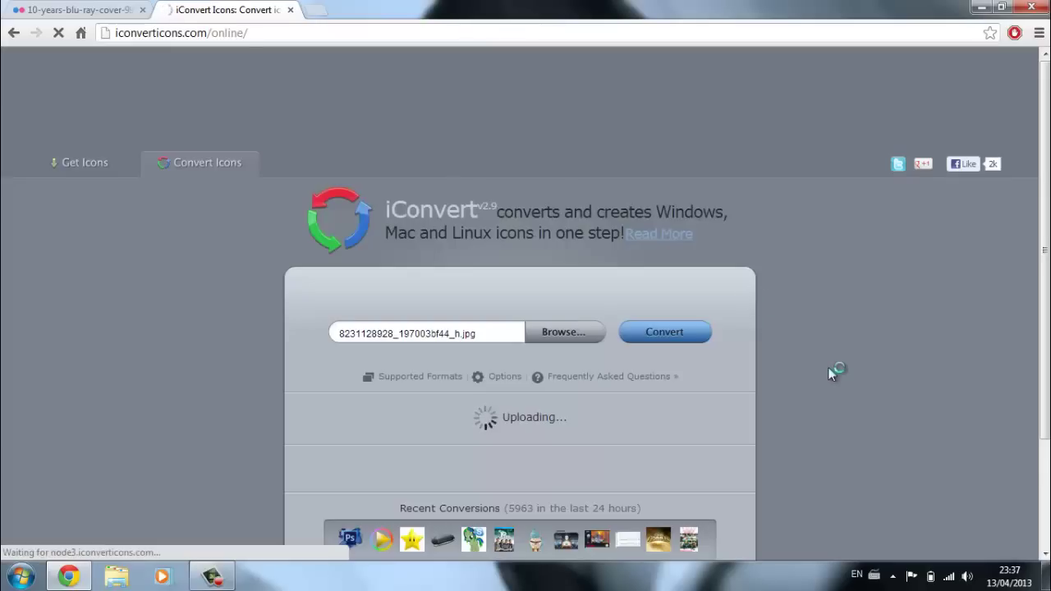
drag(1046, 96, 1045, 146)
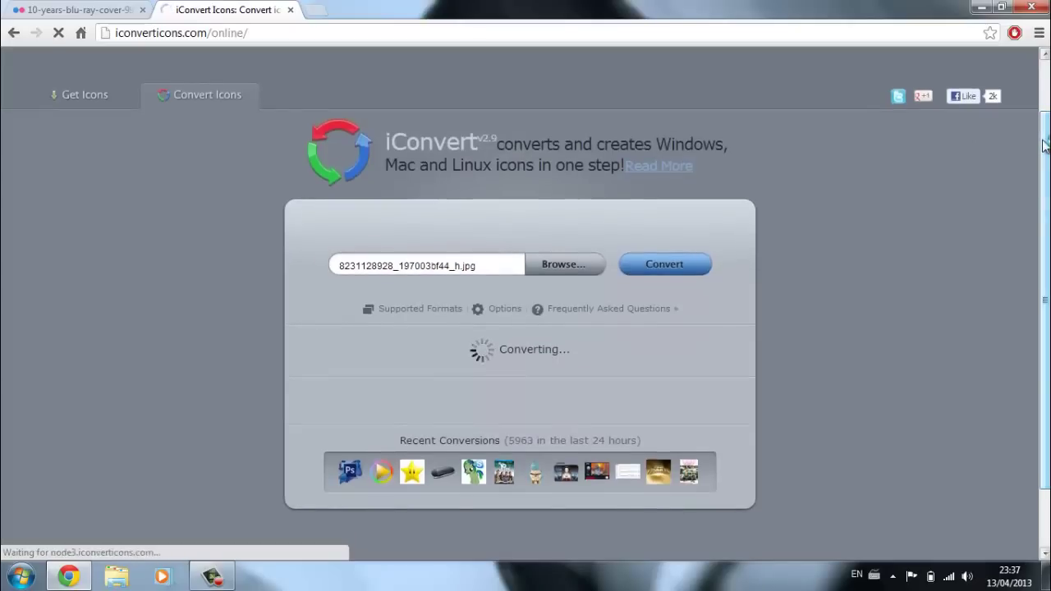
scroll(850, 139, down, 4)
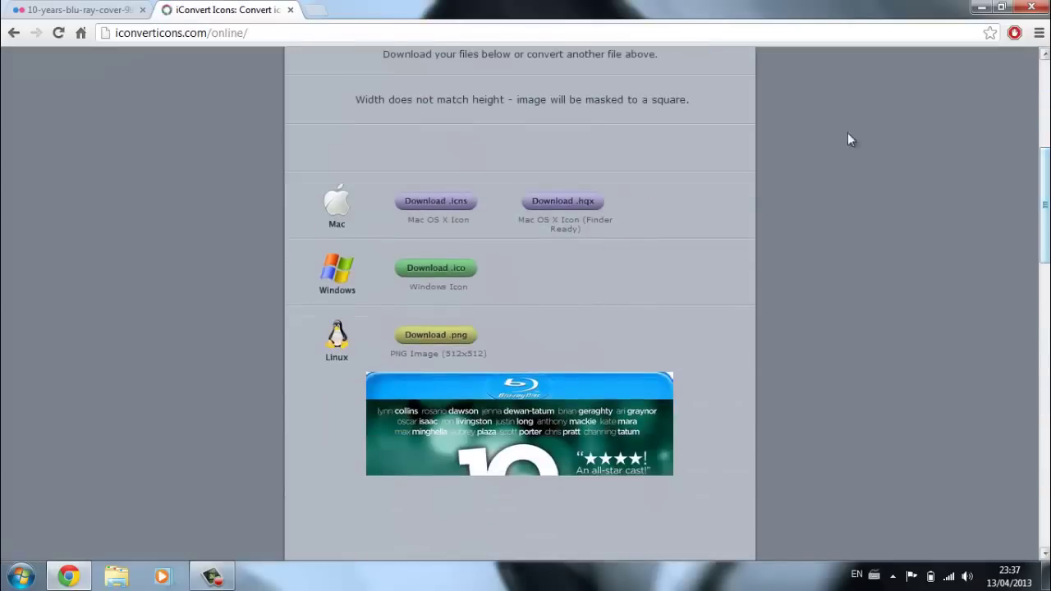
click(461, 269)
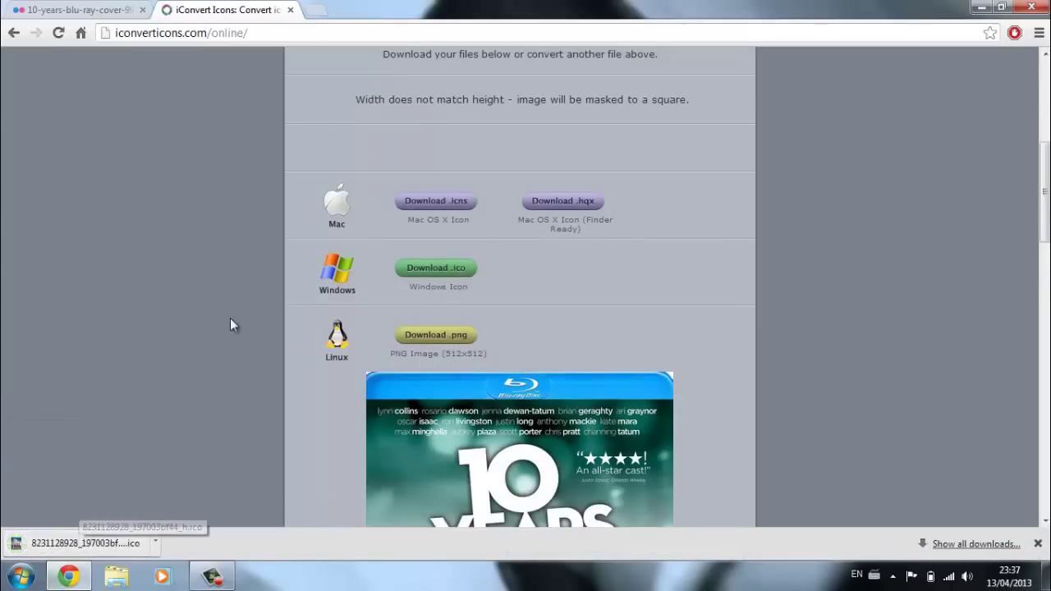
click(1031, 6)
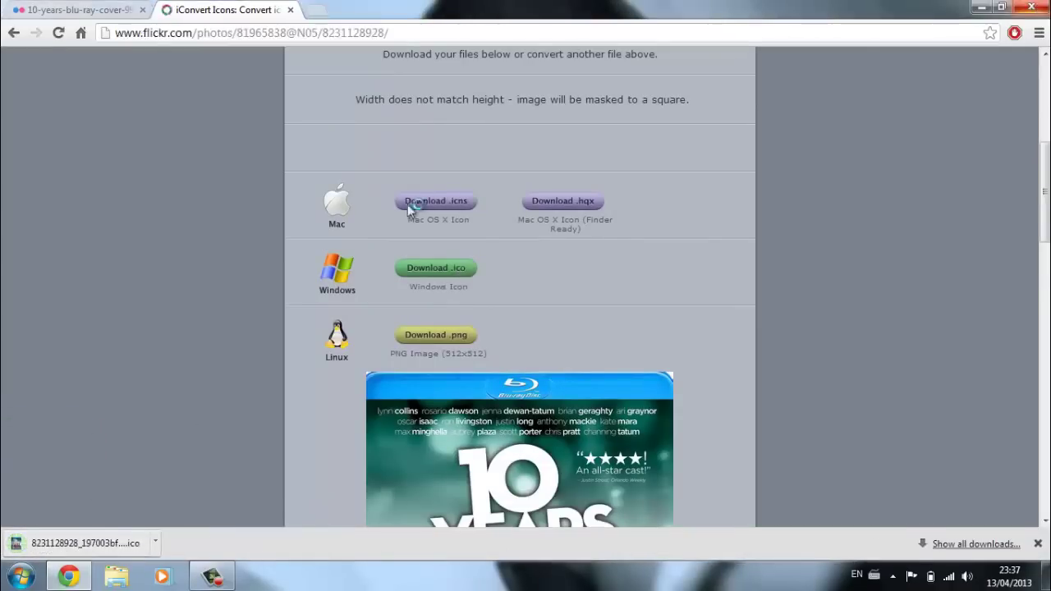
Open the Downloads folder in Explorer and select the downloaded .ico file.
click(116, 576)
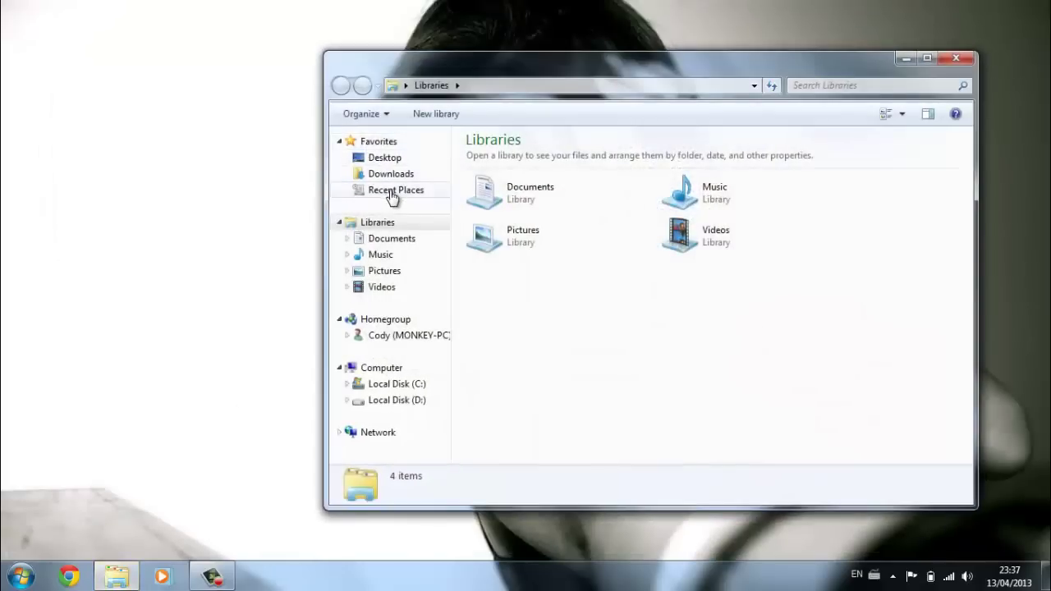
click(394, 191)
click(391, 173)
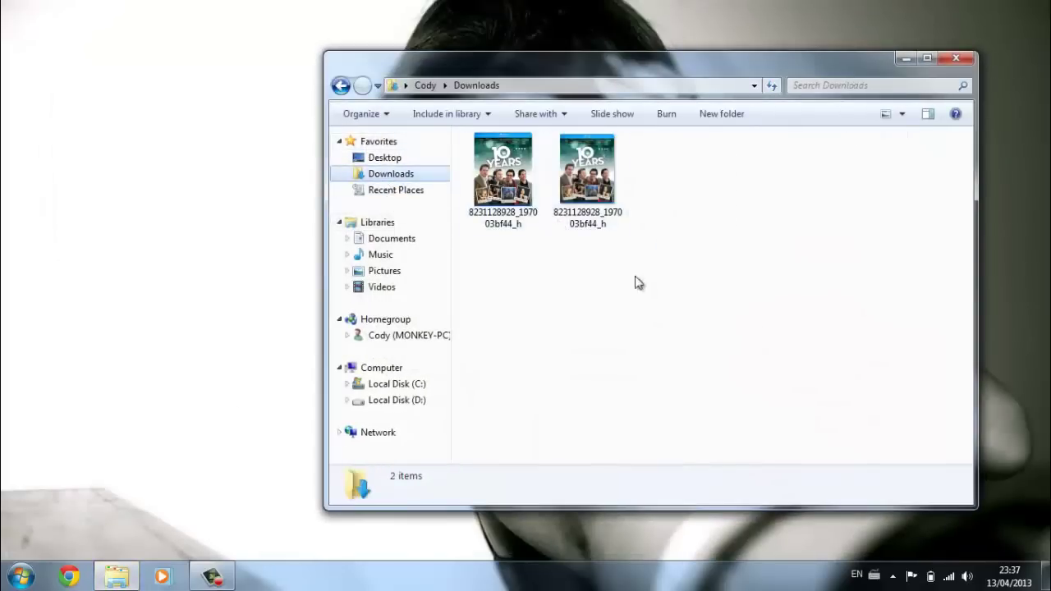
click(606, 223)
click(502, 177)
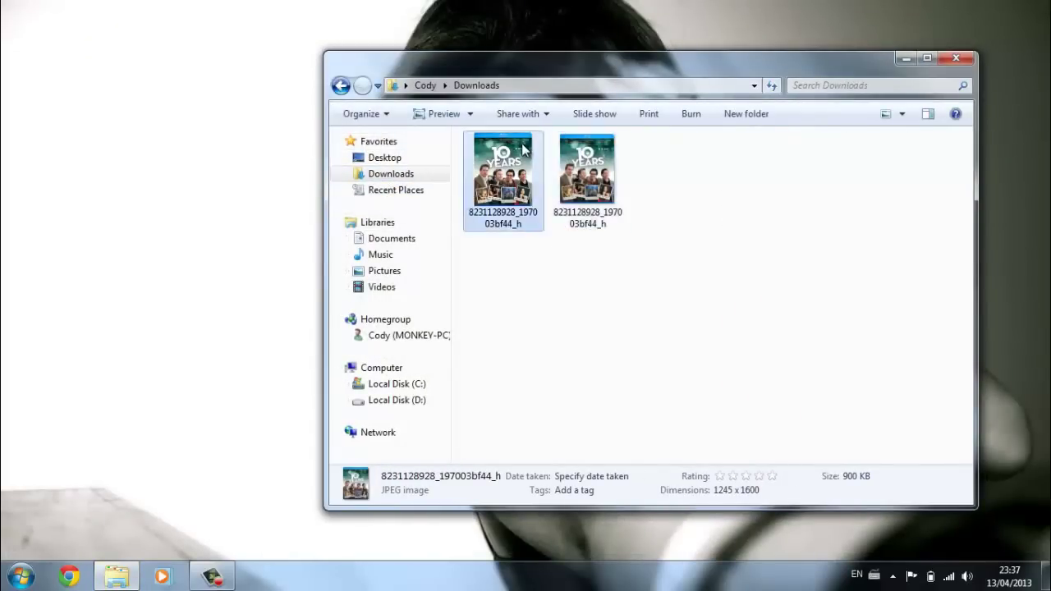
click(558, 209)
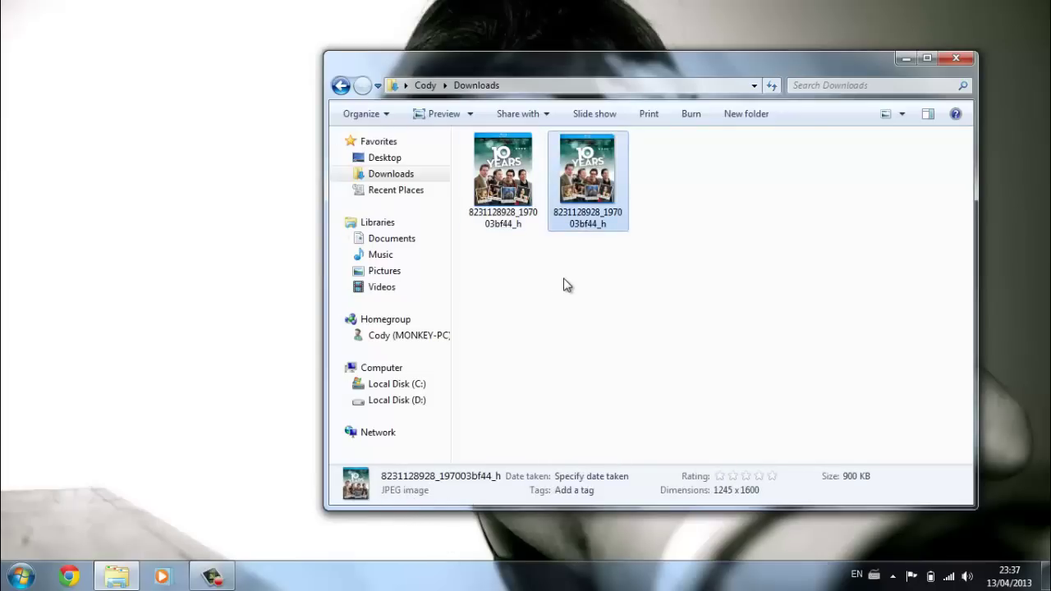
click(505, 162)
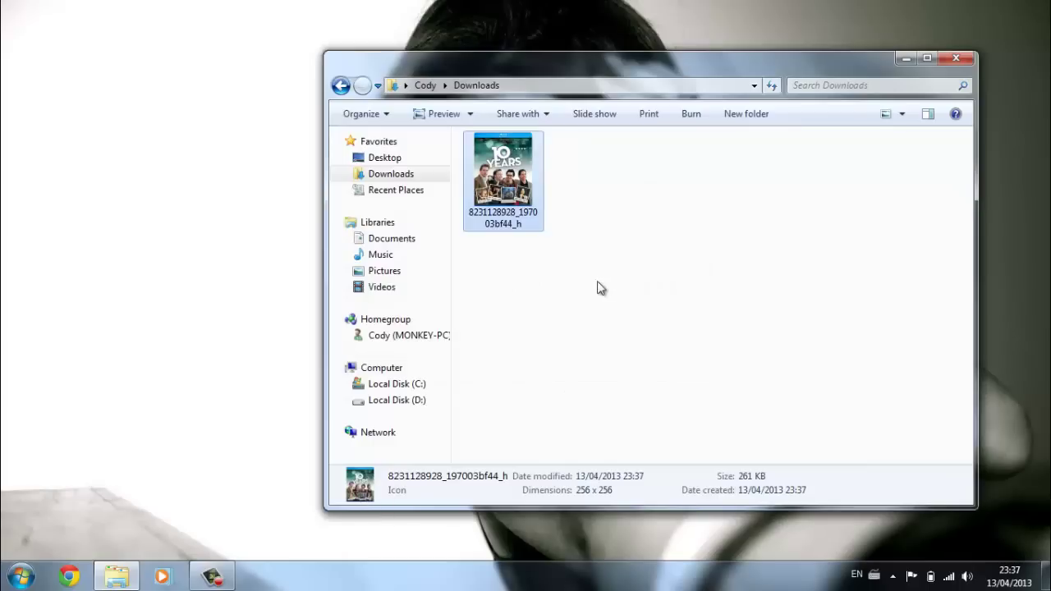
Move the .ico into Pictures, then into Icons, then into its Movies subfolder.
drag(509, 189, 398, 271)
click(432, 273)
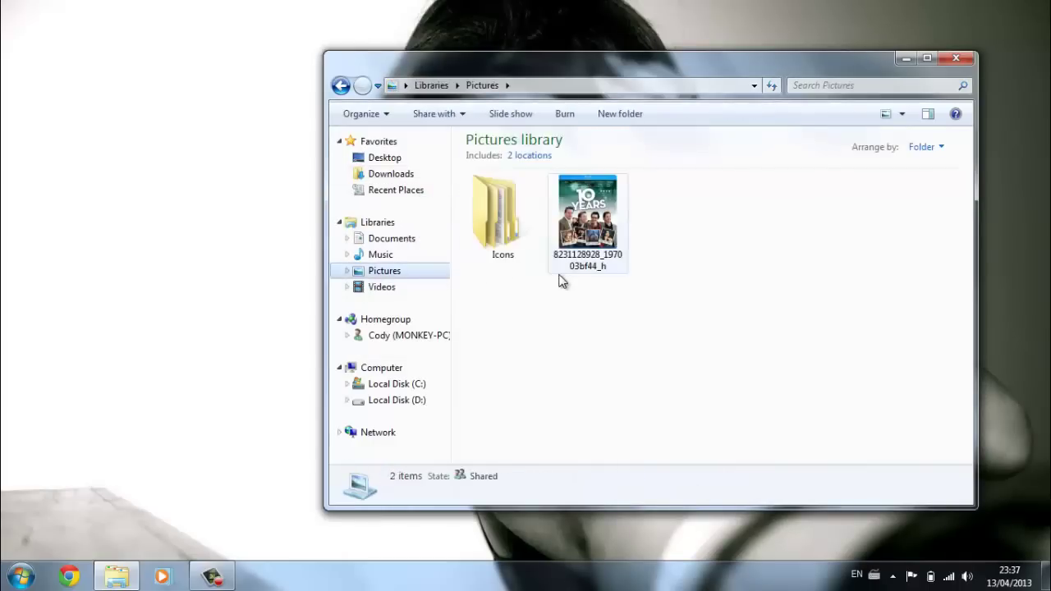
drag(596, 240, 515, 239)
double_click(516, 238)
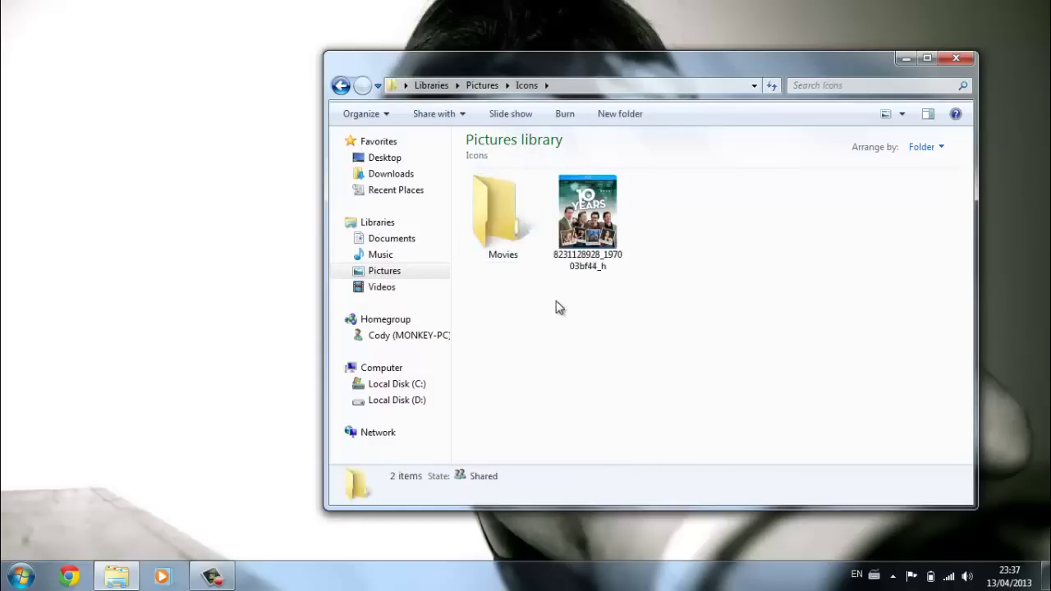
drag(585, 222, 493, 227)
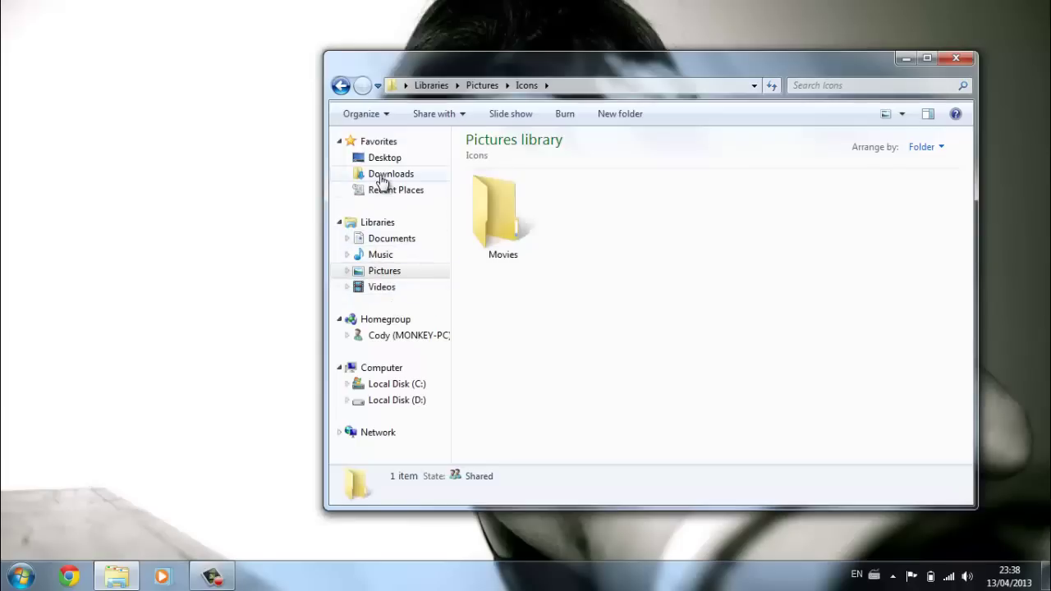
Rename the Videos shortcut to '10 Years (2011)' by deleting ' - Shortcut' in its Properties.
click(384, 287)
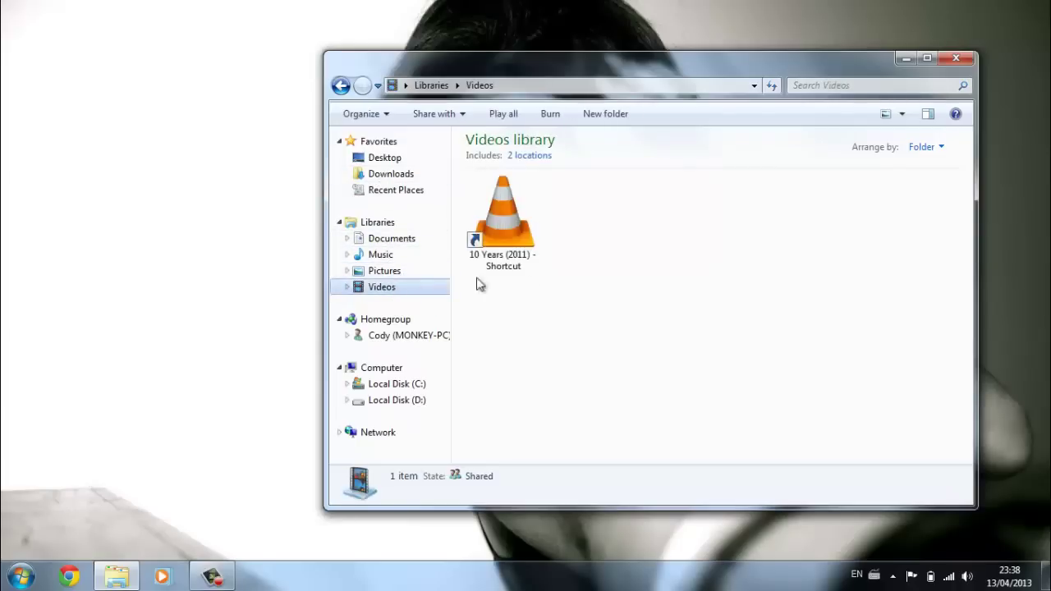
right_click(515, 257)
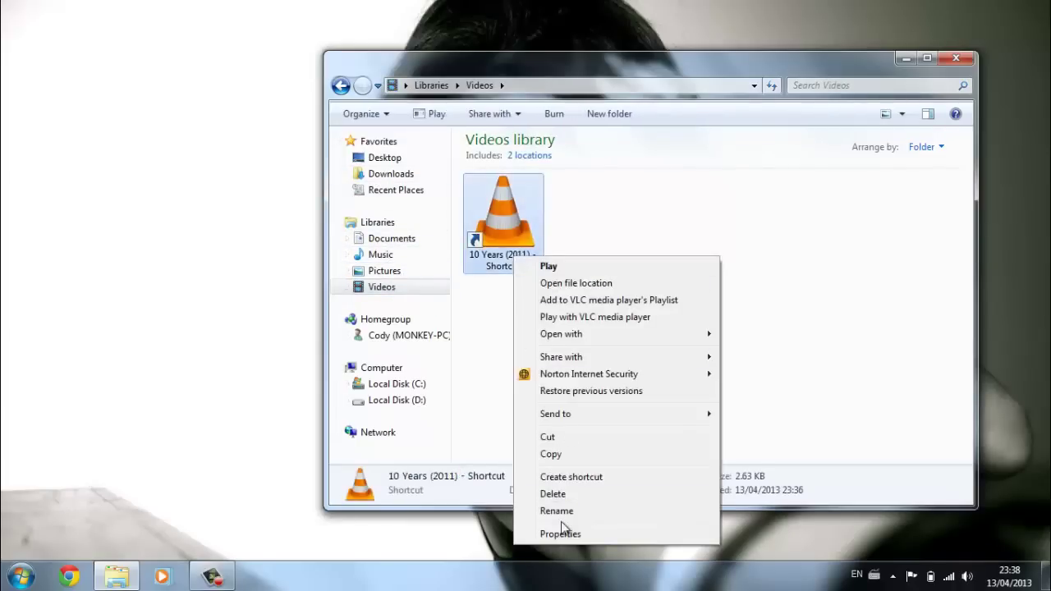
click(560, 534)
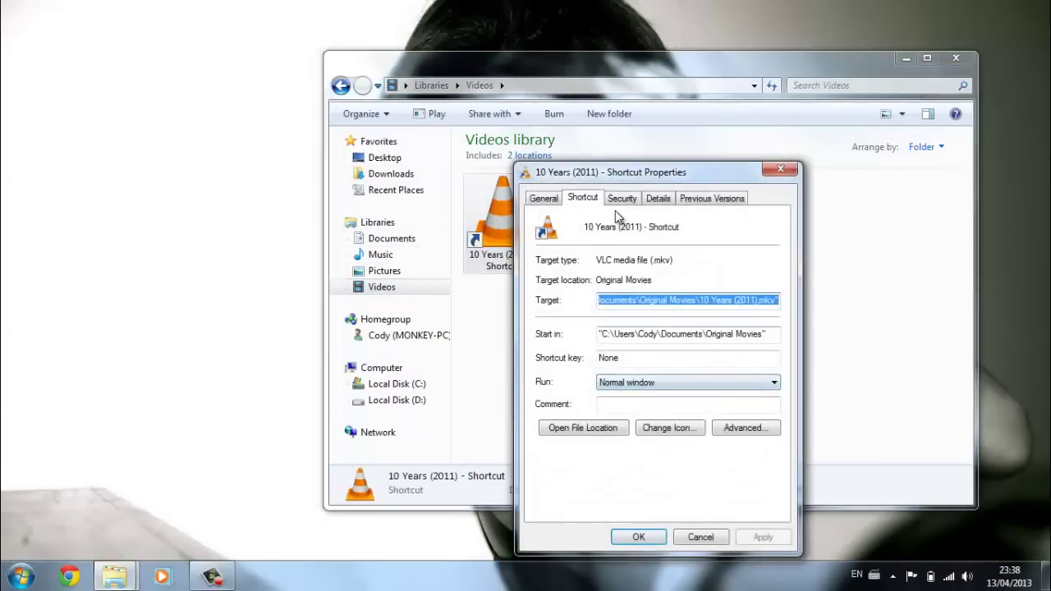
click(543, 198)
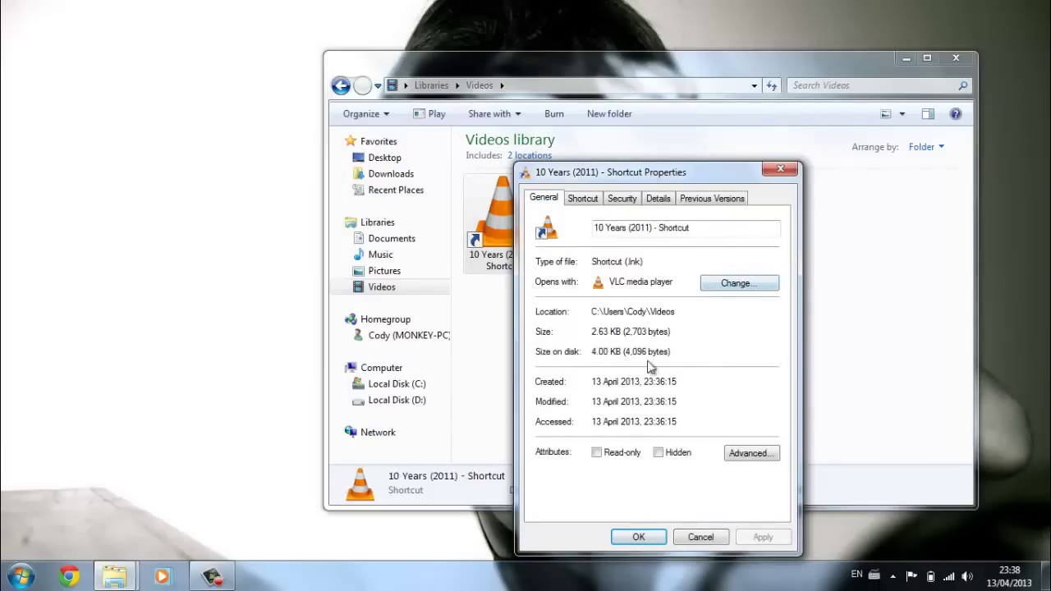
click(688, 230)
key(BackSpace)
key(BackSpace)
key(BackSpace)
Set the shortcut's icon to the cover .ico from Pictures\Icons\Movies and apply.
click(583, 198)
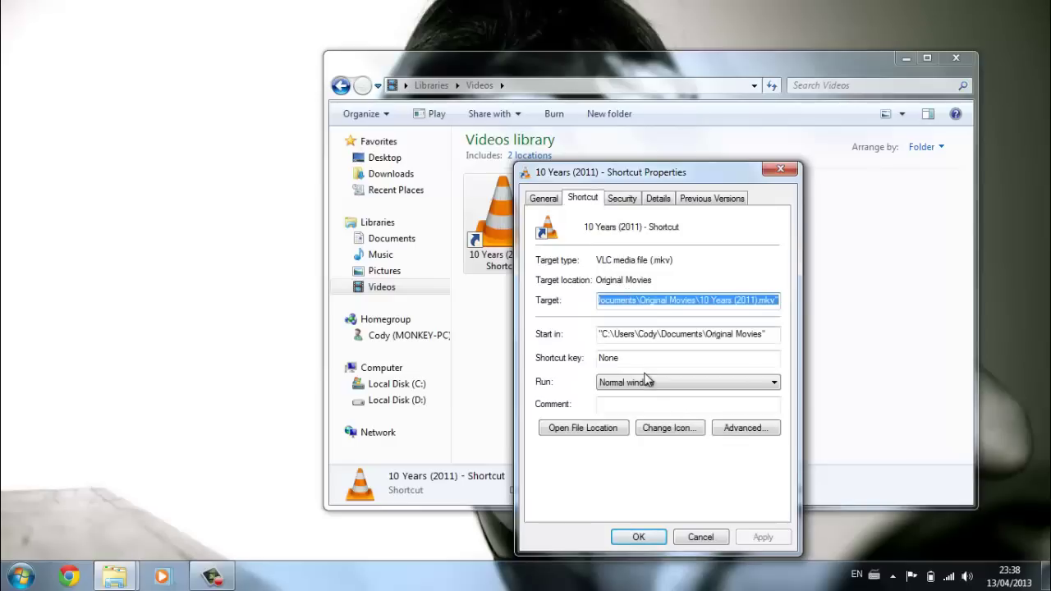
click(669, 427)
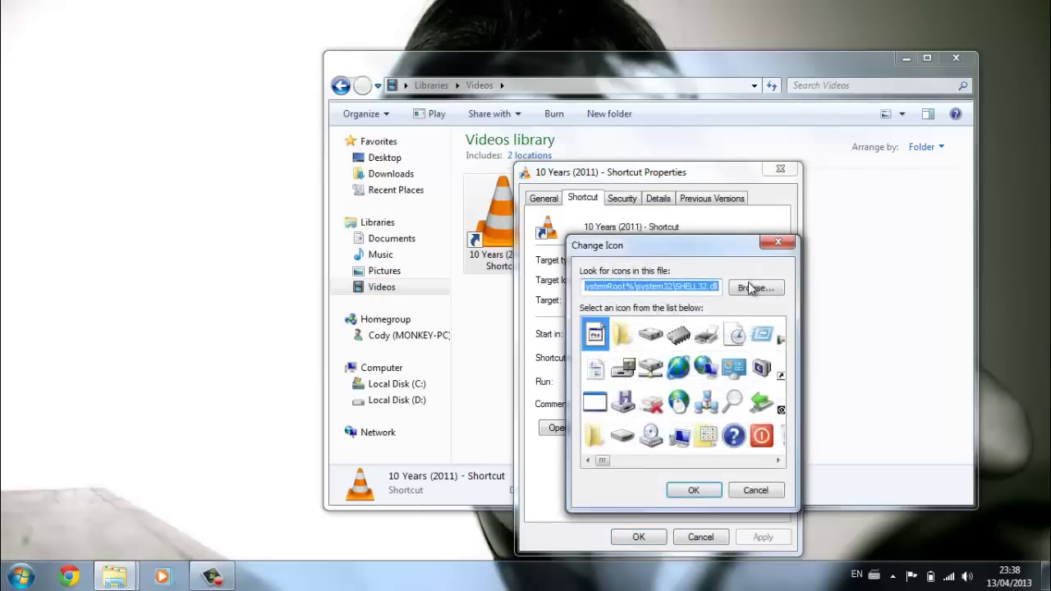
click(752, 287)
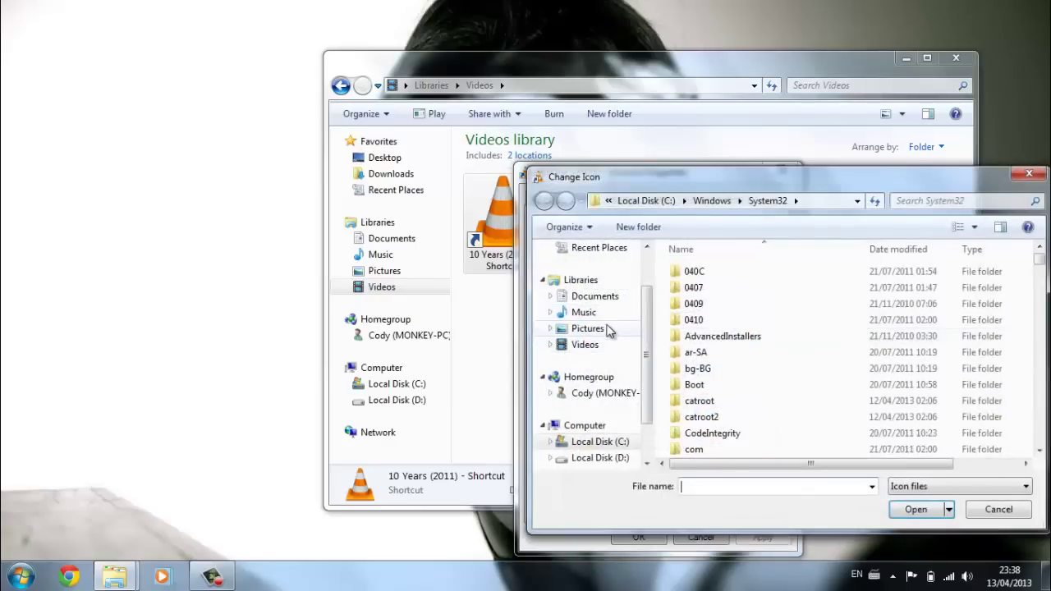
click(607, 329)
double_click(711, 322)
double_click(705, 329)
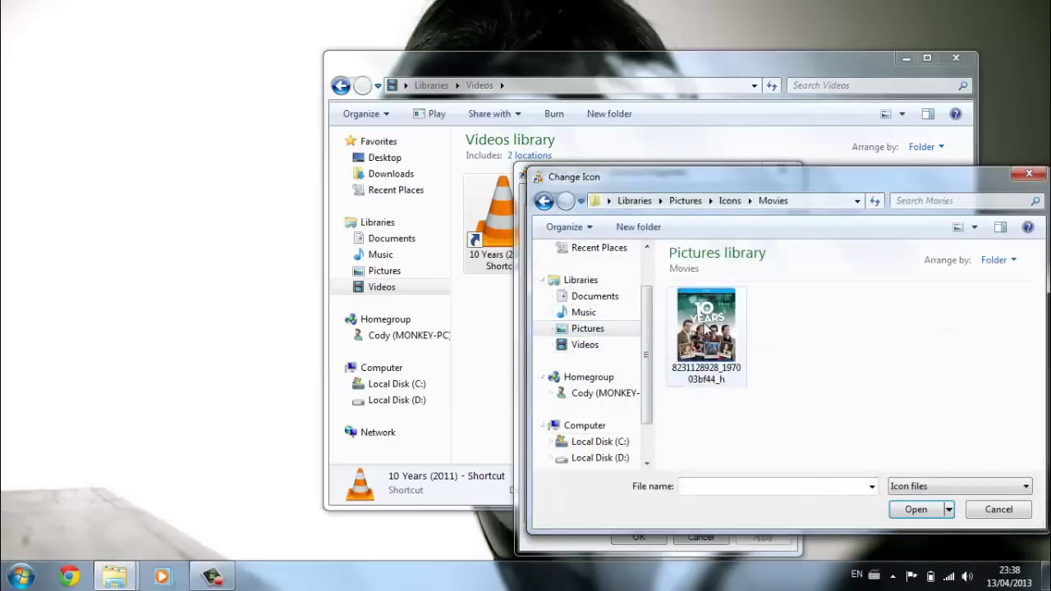
double_click(737, 361)
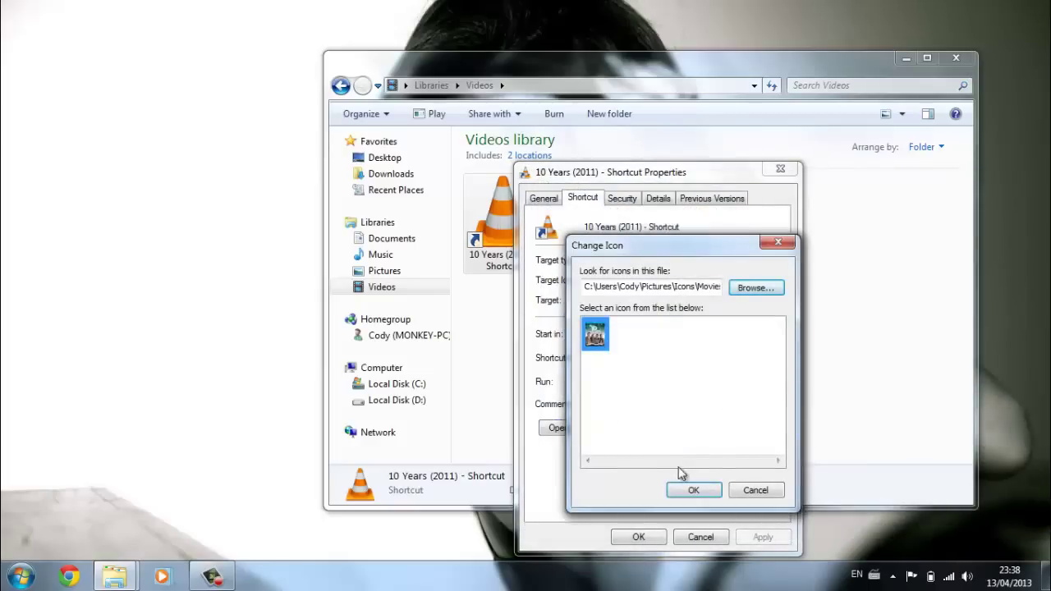
click(694, 490)
click(639, 538)
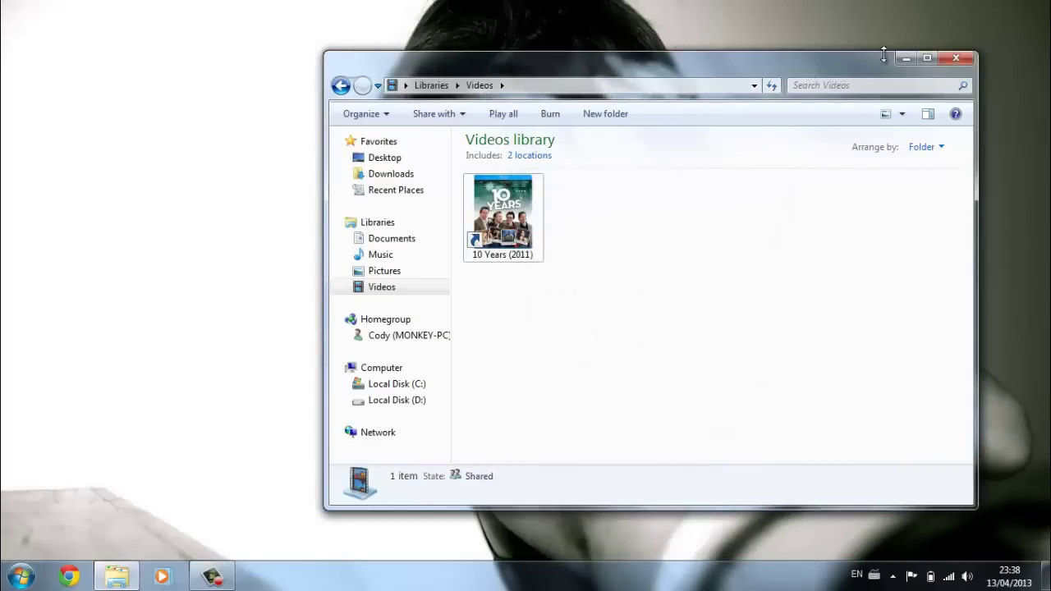
click(957, 59)
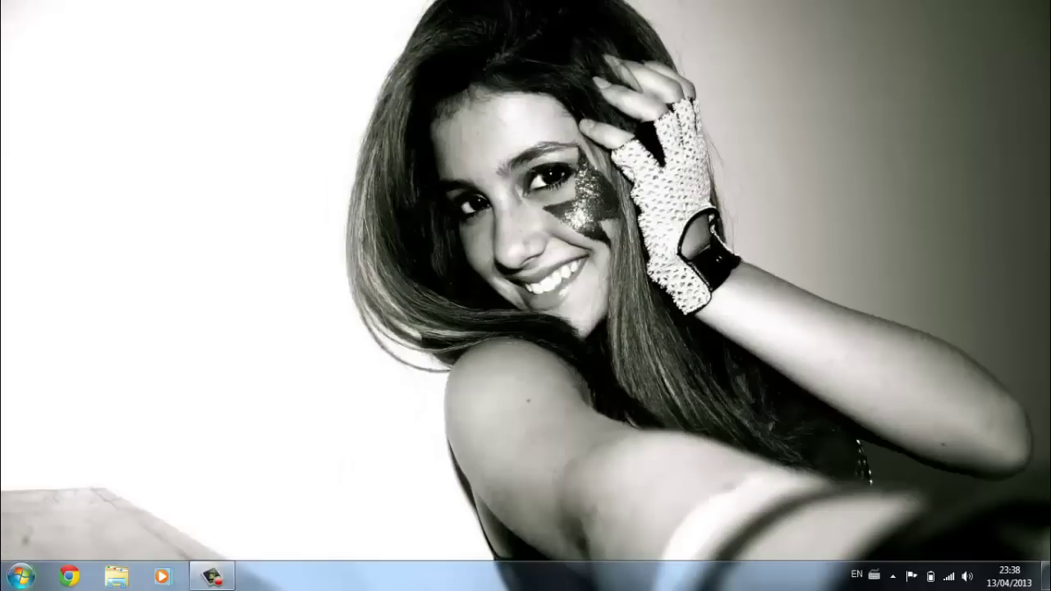
key(super)
click(383, 279)
click(21, 576)
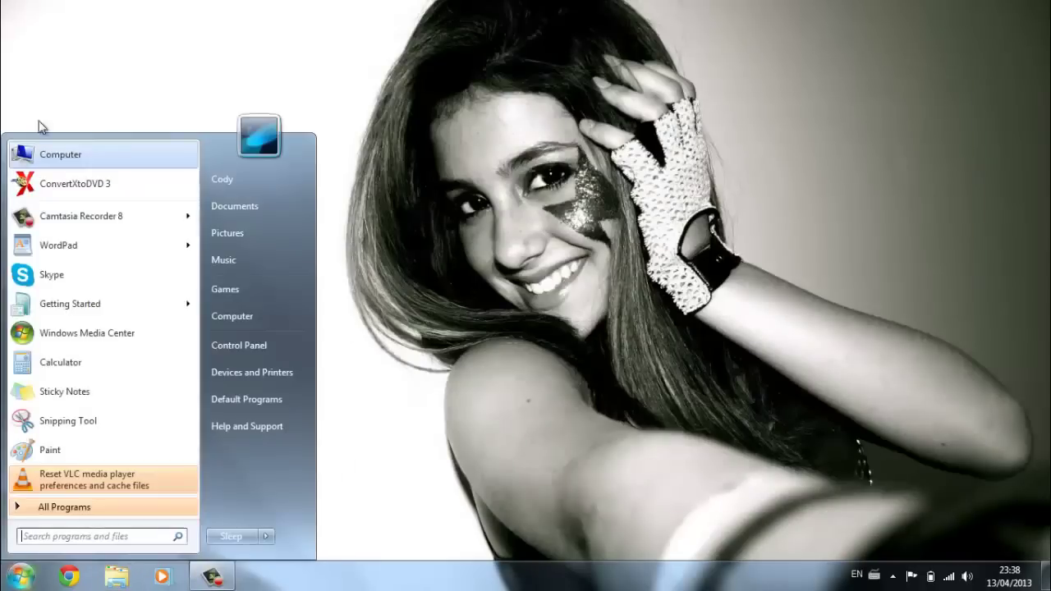
click(226, 203)
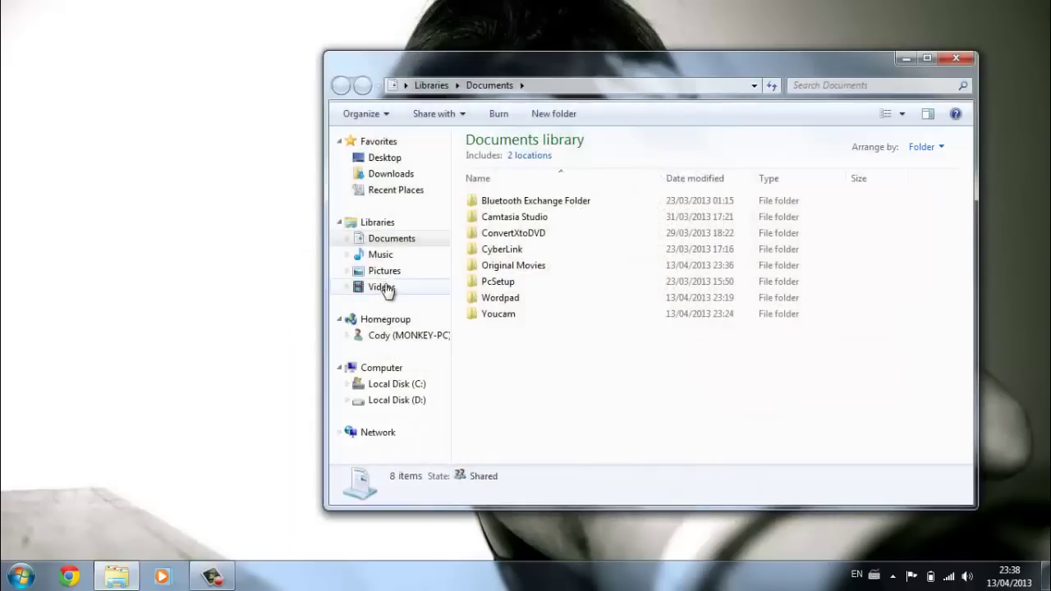
click(383, 287)
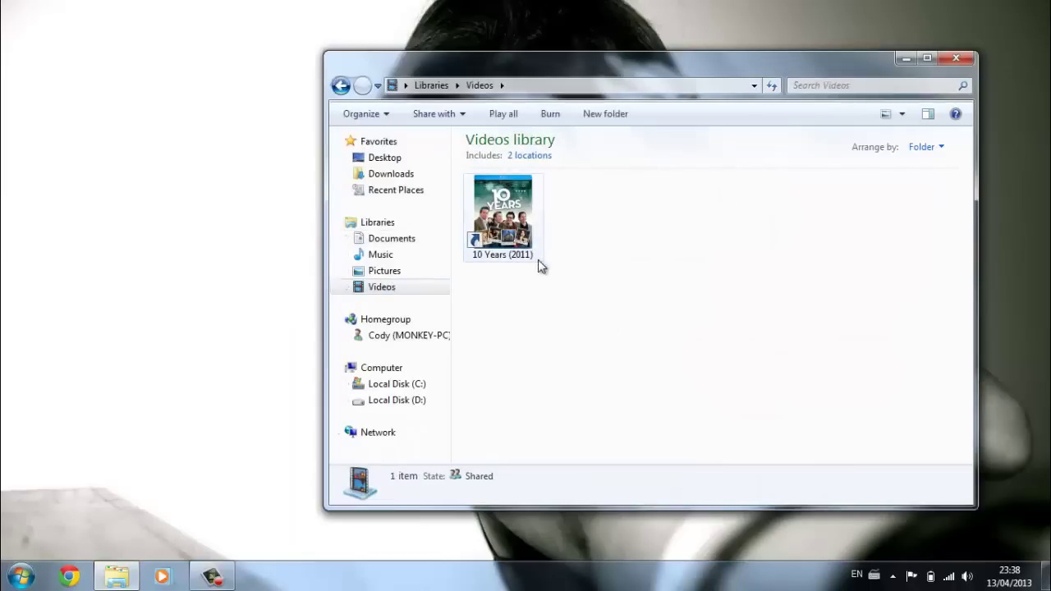